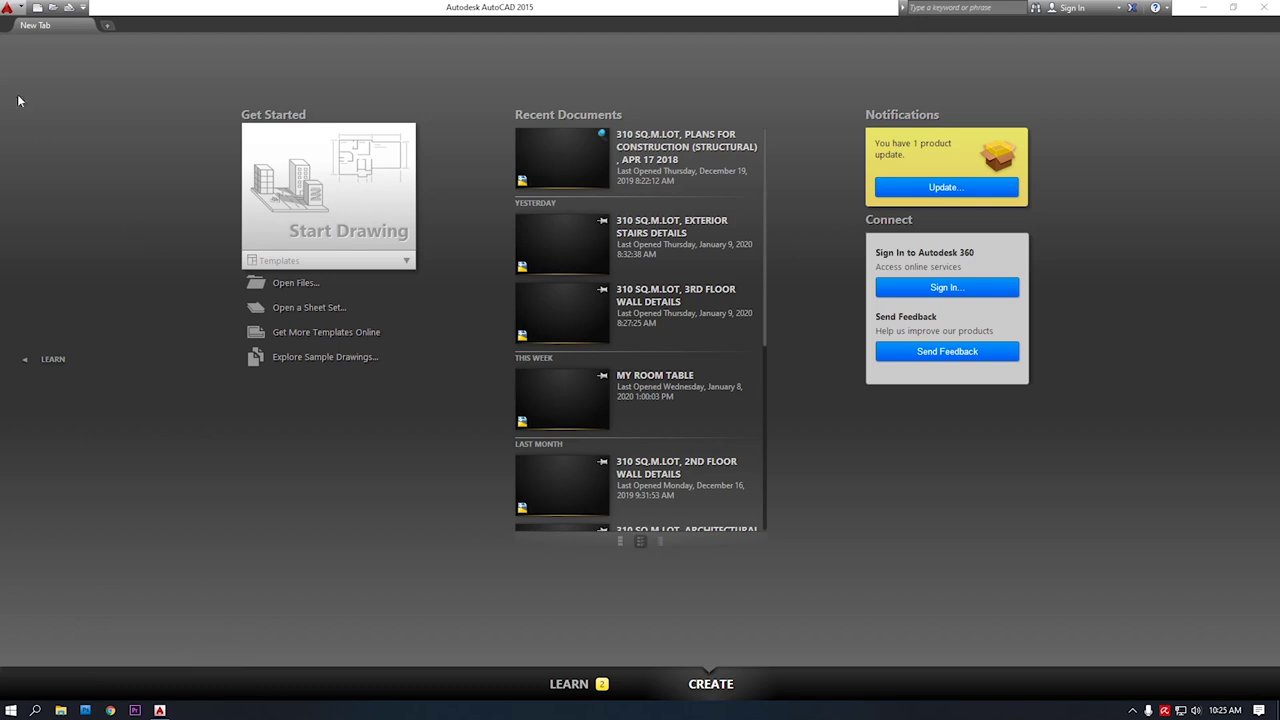
Step: Bring up the AutoCAD application menu with its new, open and recover actions and recent drawings
click(15, 9)
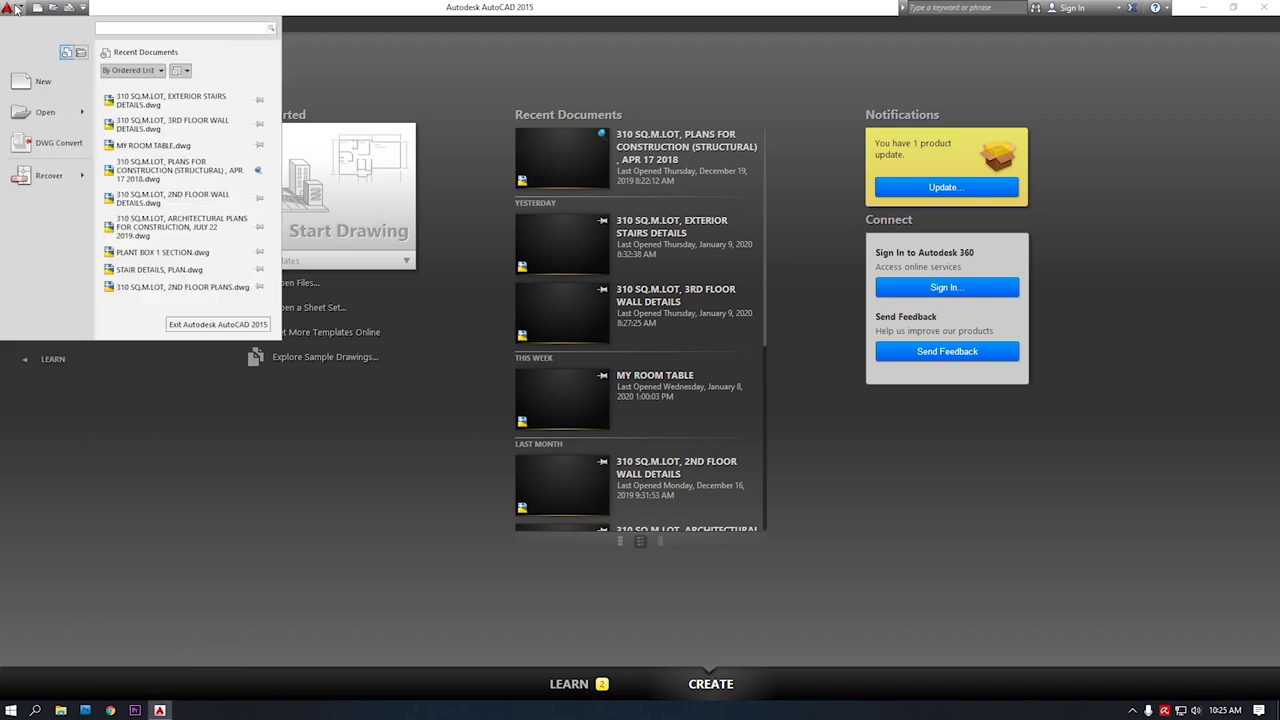
Step: Start a new blank drawing, Drawing1, from the acad.dwt template
click(15, 90)
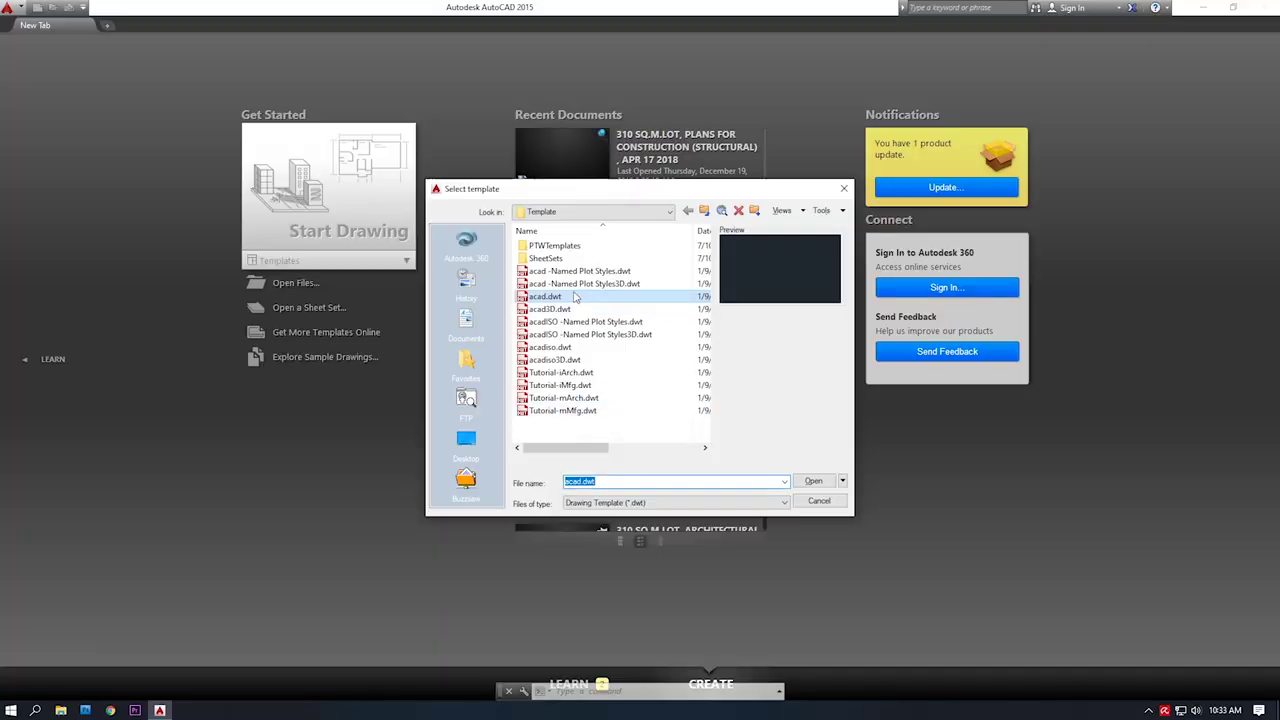
click(812, 480)
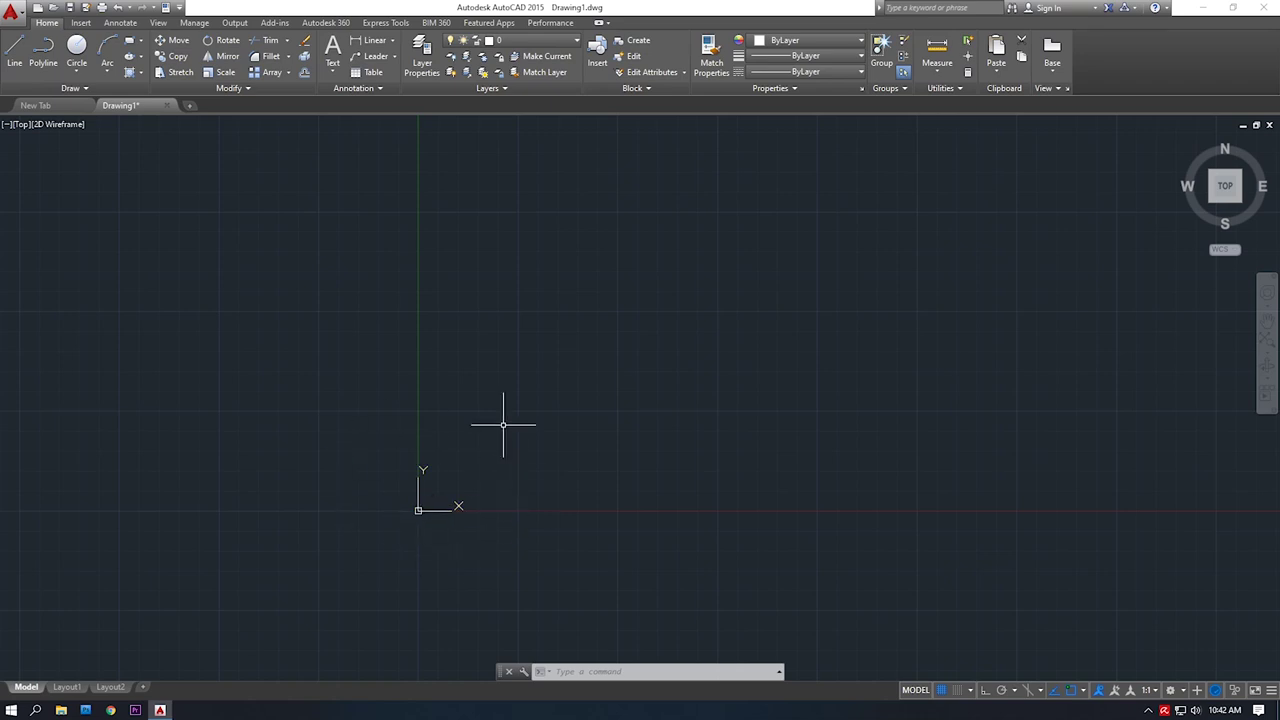
Step: Preview the Circle tool's drawing options in the empty drawing, then dismiss the list
click(310, 423)
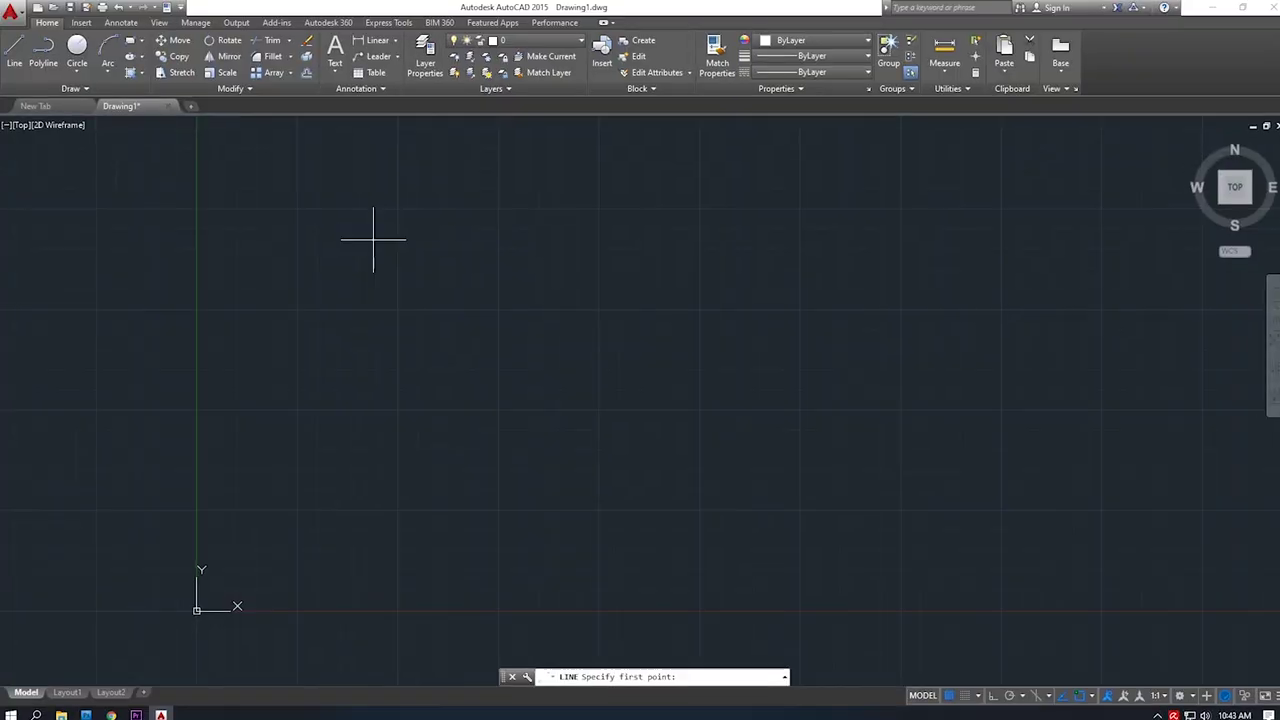
click(84, 78)
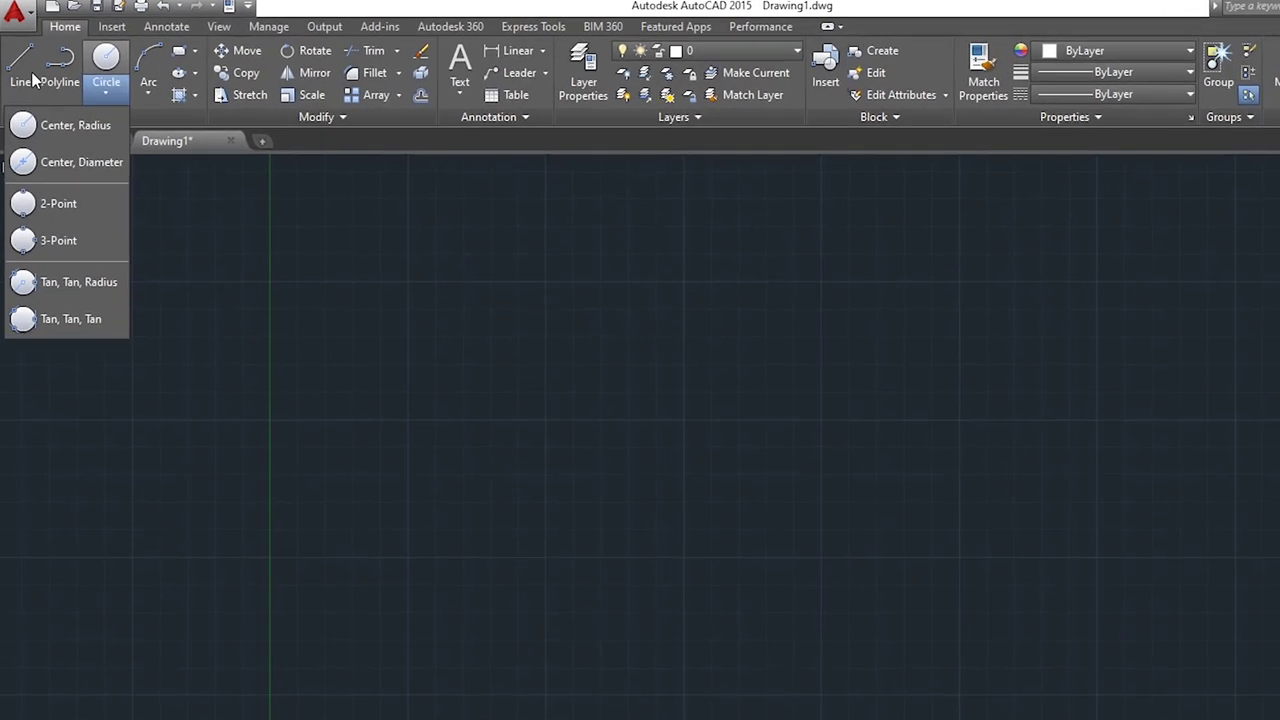
key(Escape)
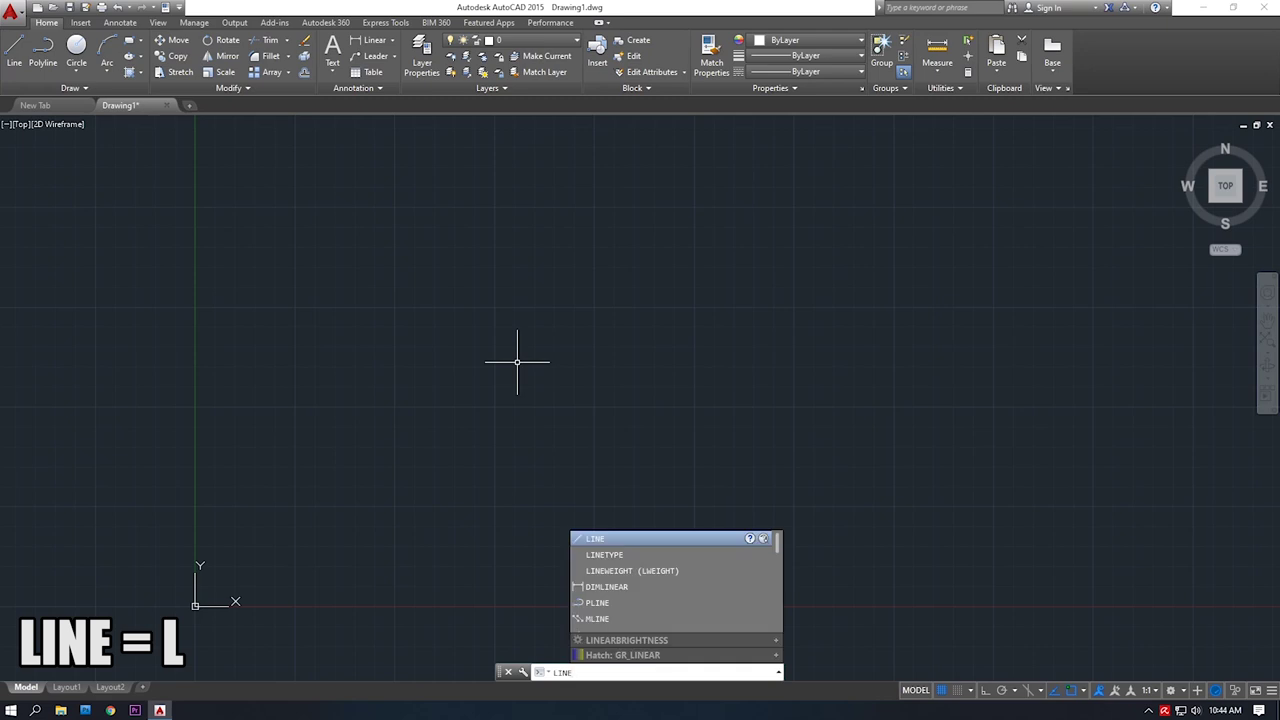
Step: Cancel the running command and restart LINE so it waits for a first point
key(Return)
key(Escape)
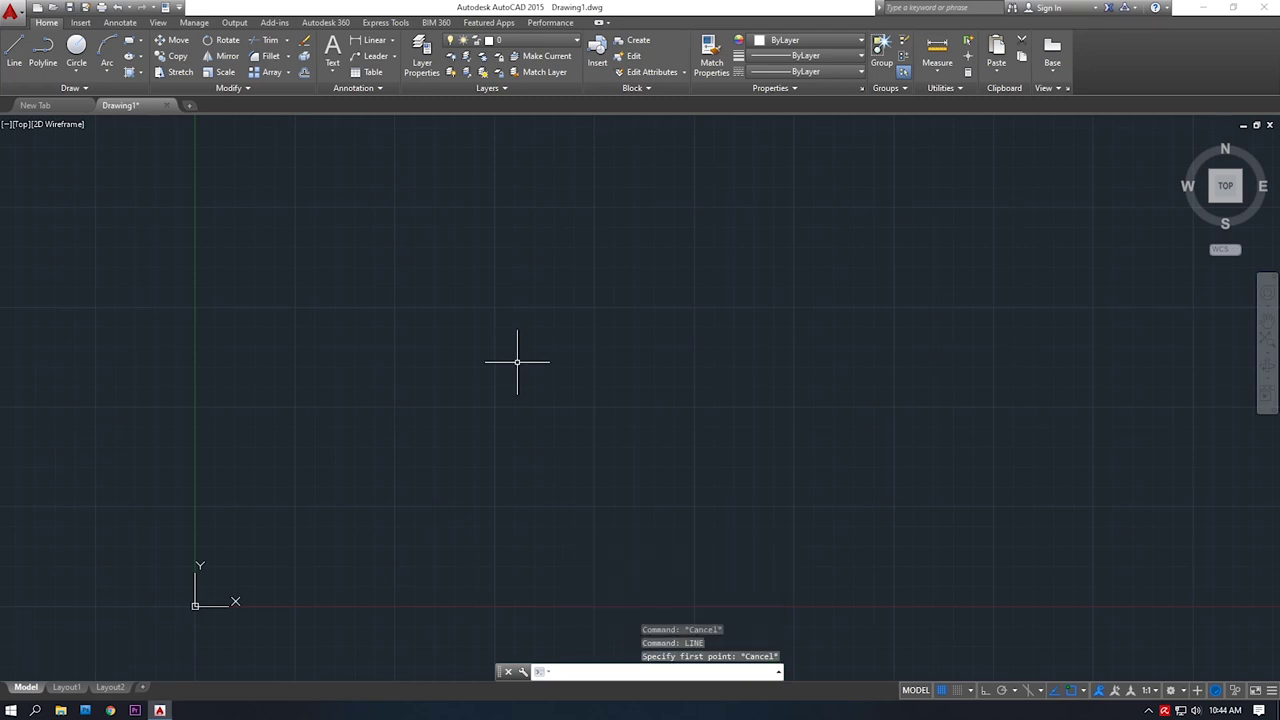
text(Lhin)
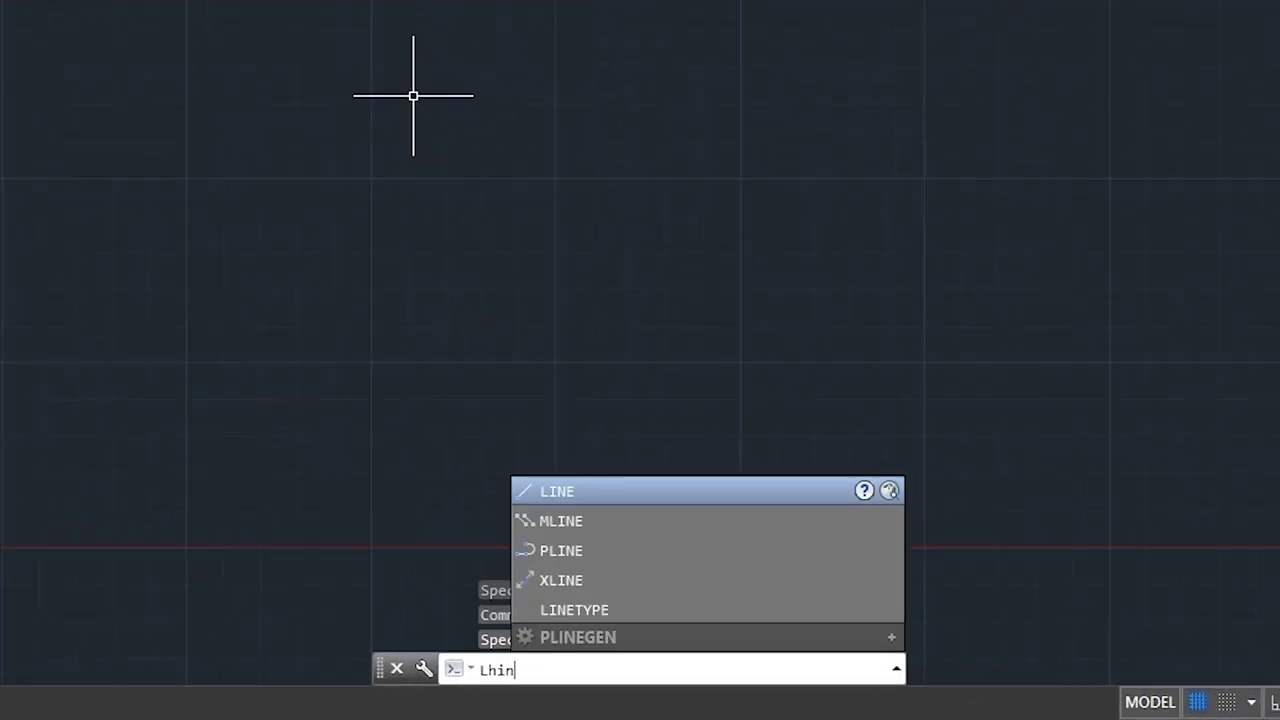
text(;kguiner)
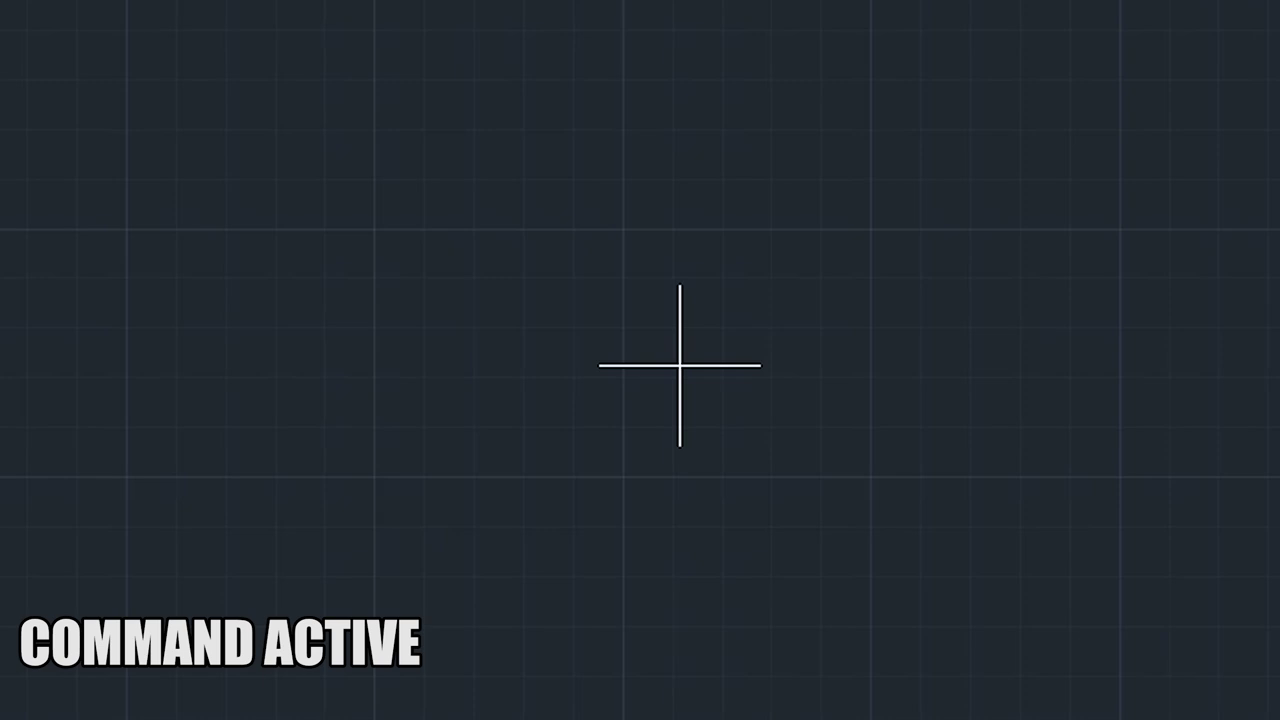
key(Escape)
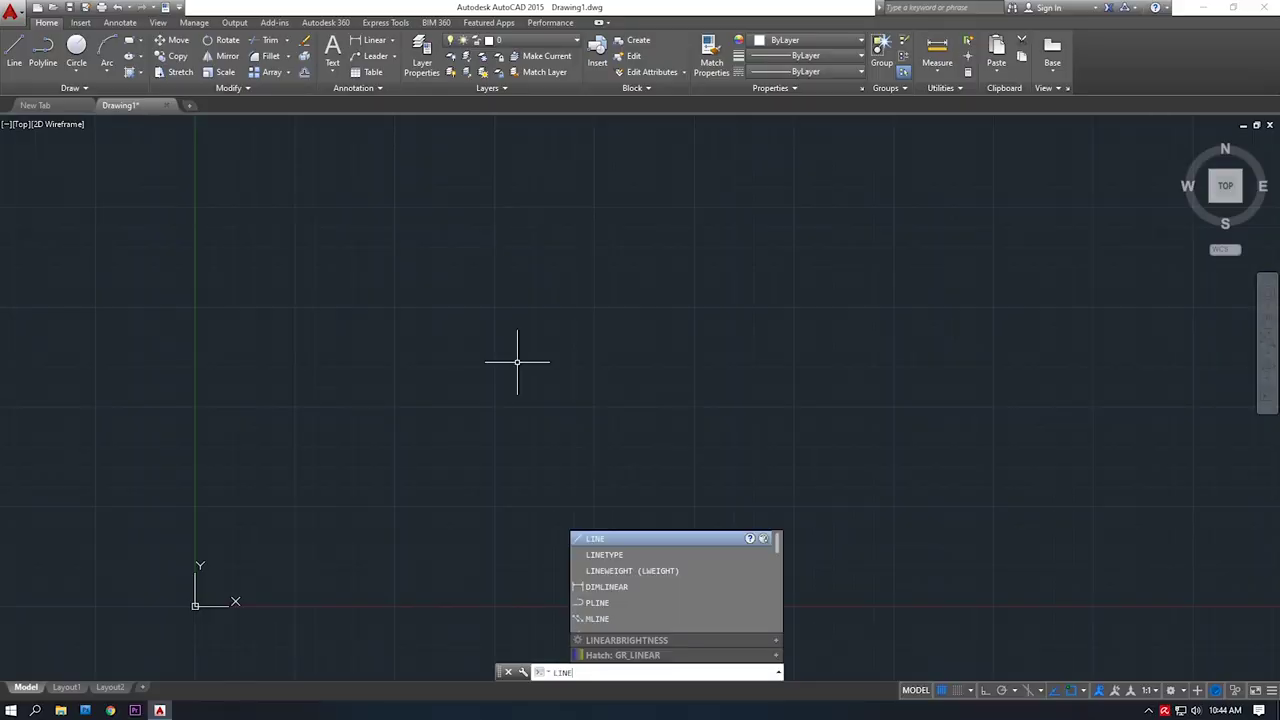
key(Return)
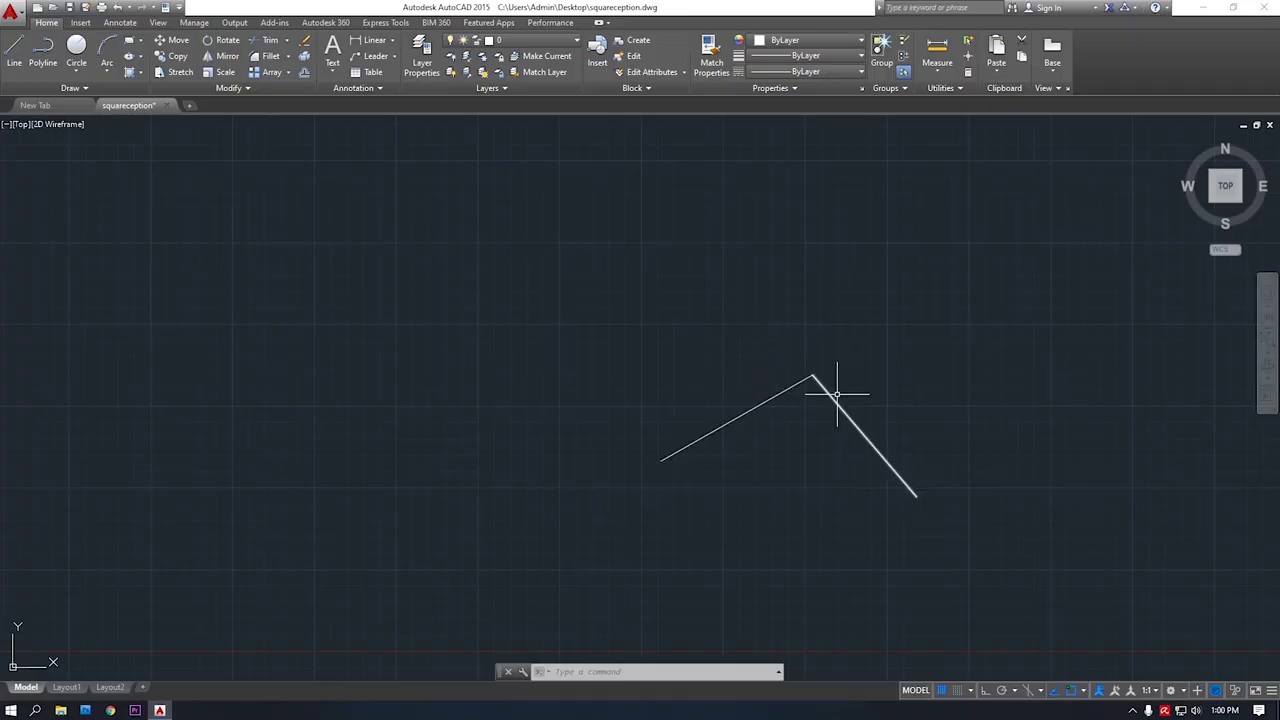
Step: Zoom in and pan the view across the two joined lines
scroll(798, 403, up, 4)
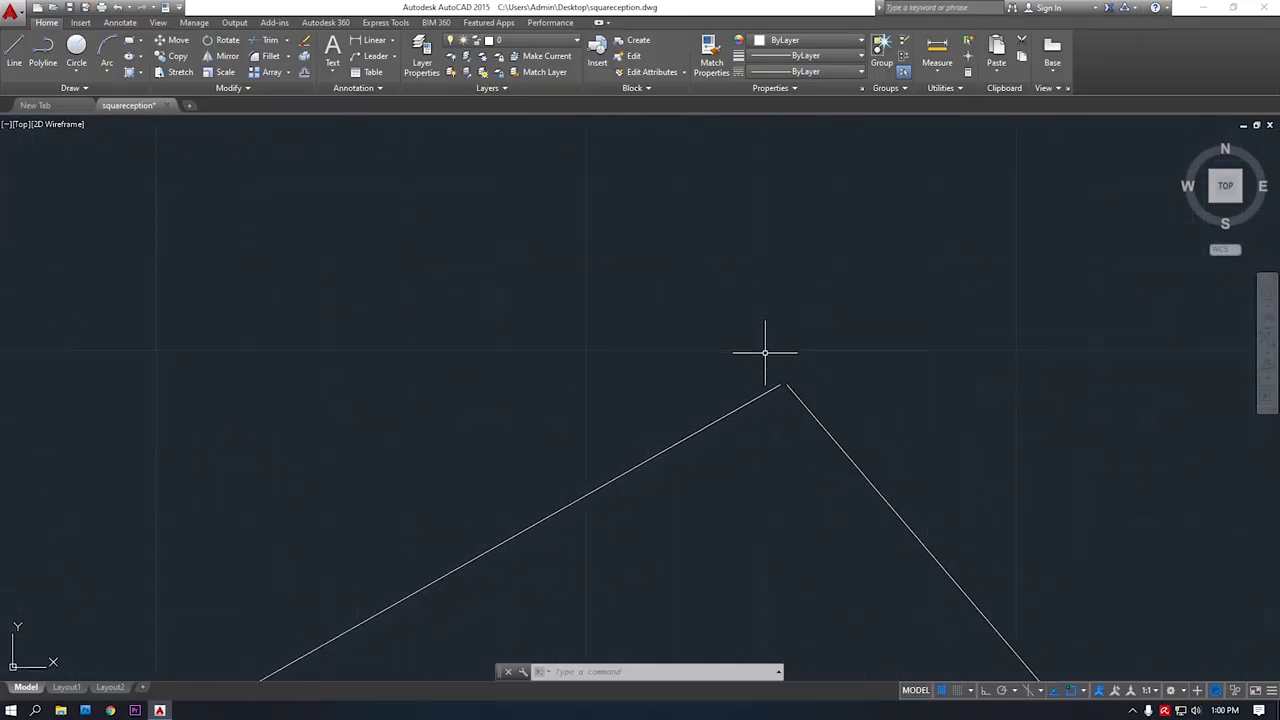
scroll(723, 340, up, 10)
middle_drag(763, 357, 523, 520)
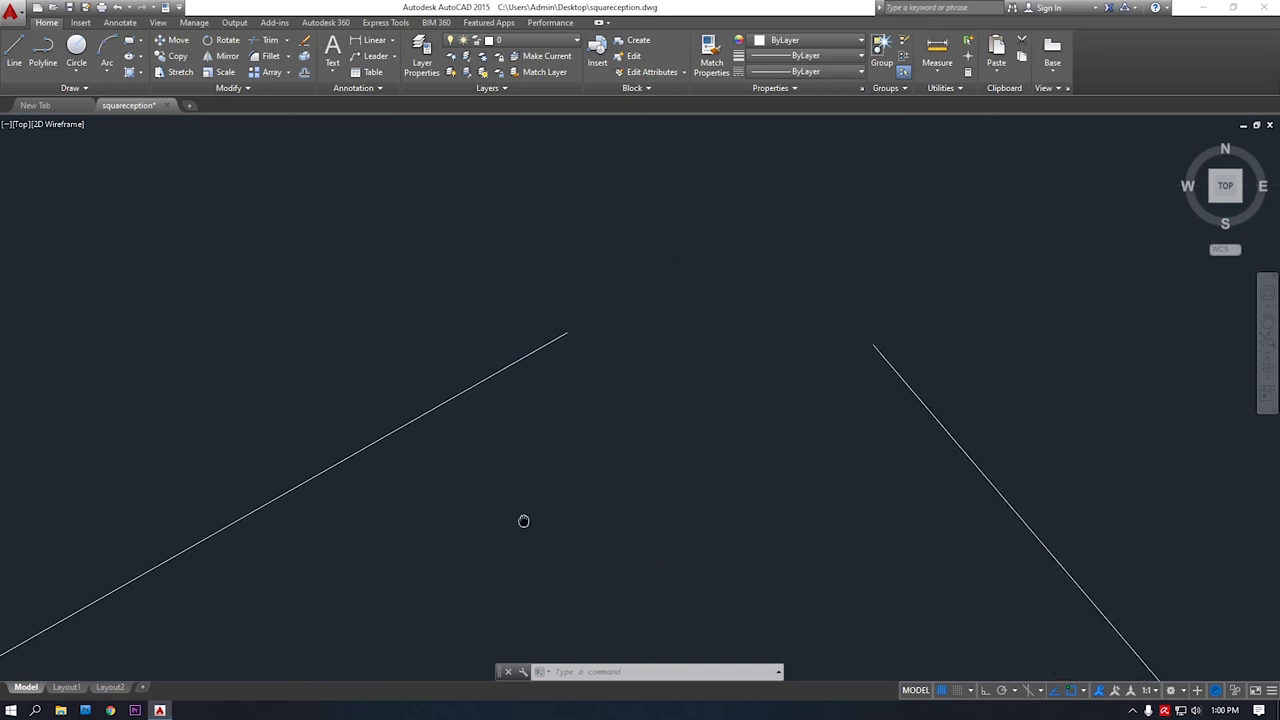
Step: Zoom and pan to inspect the vertex where the two lines meet
scroll(523, 520, down, 3)
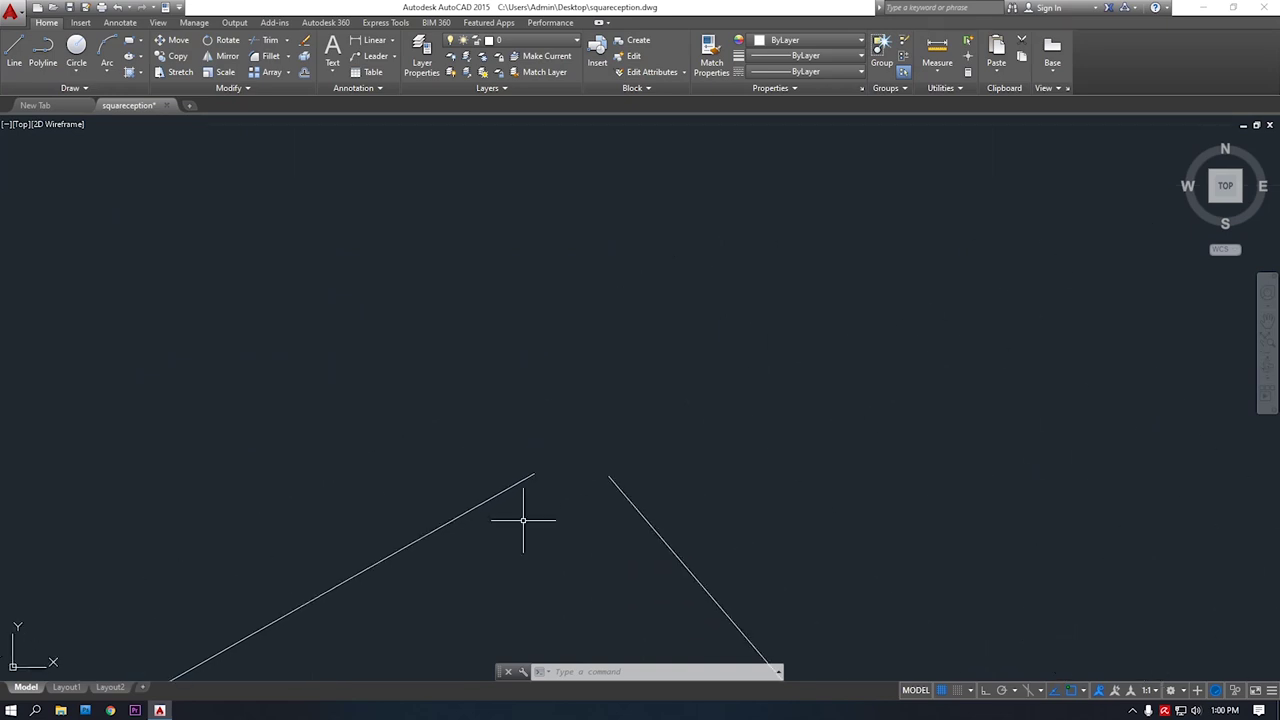
middle_drag(549, 503, 737, 329)
scroll(724, 415, up, 3)
scroll(724, 415, down, 4)
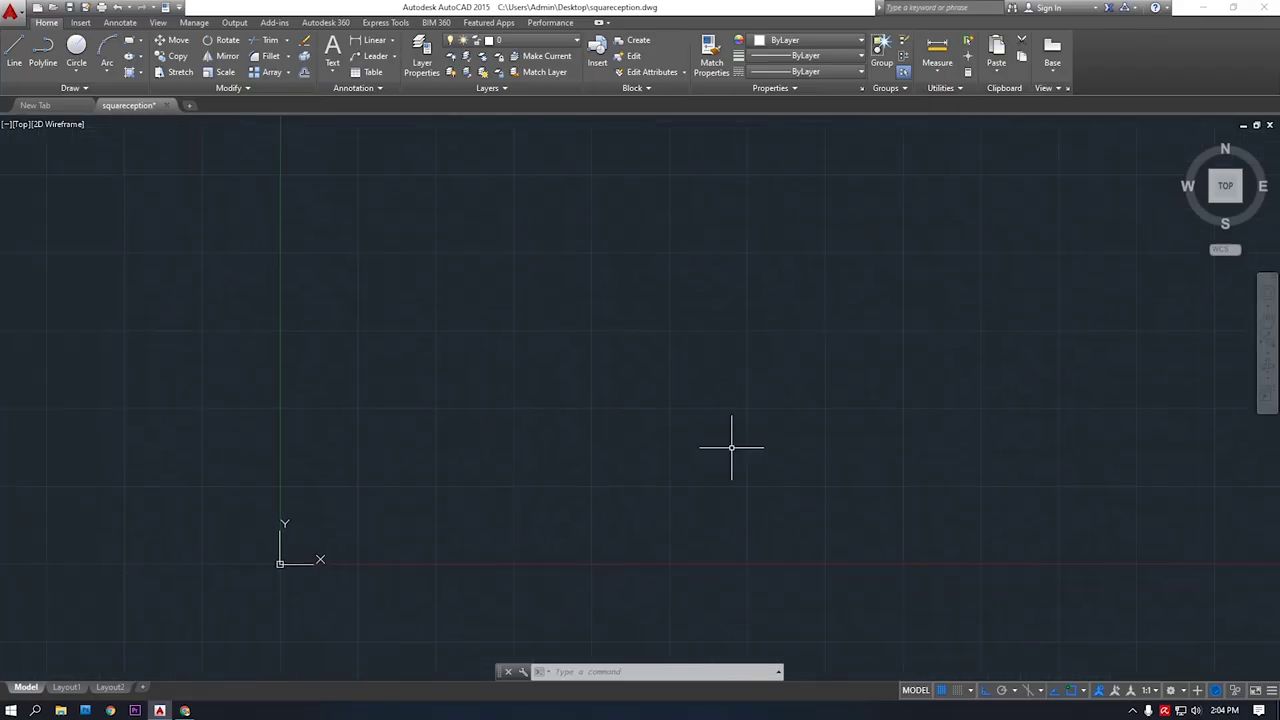
Step: Draw a closed four-line square with 50 mm sides using the L command
text(L)
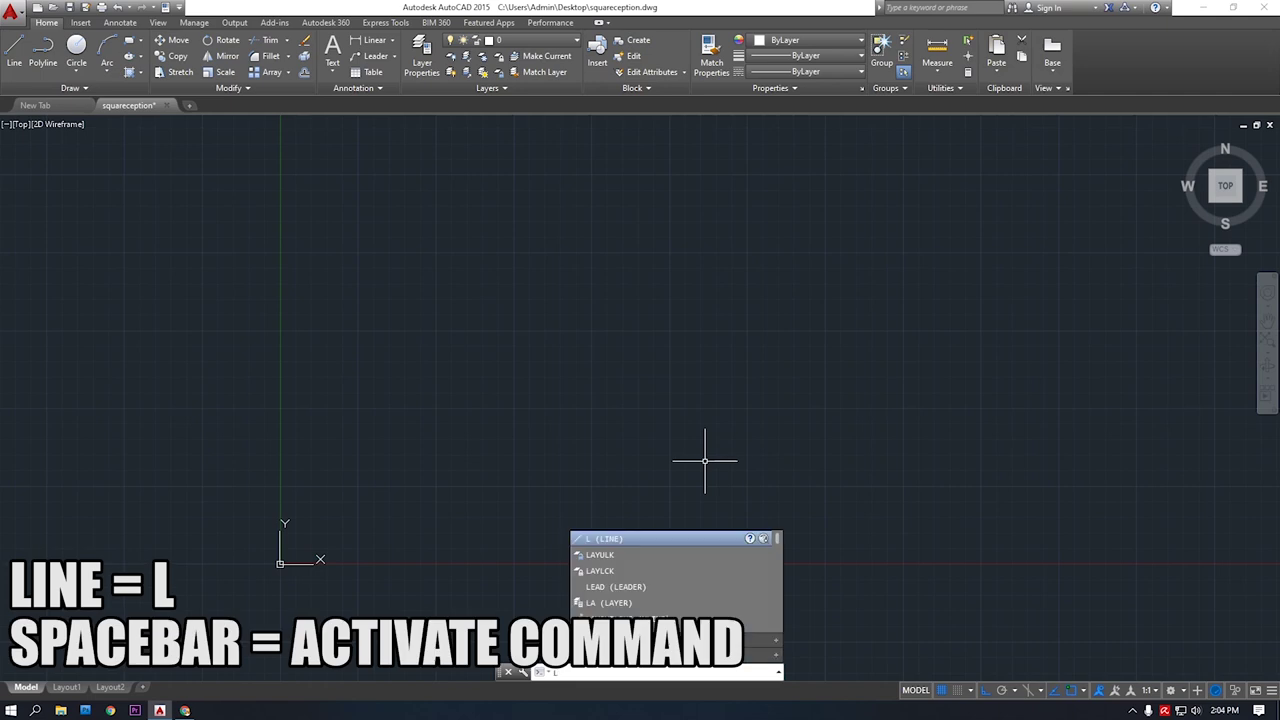
key(space)
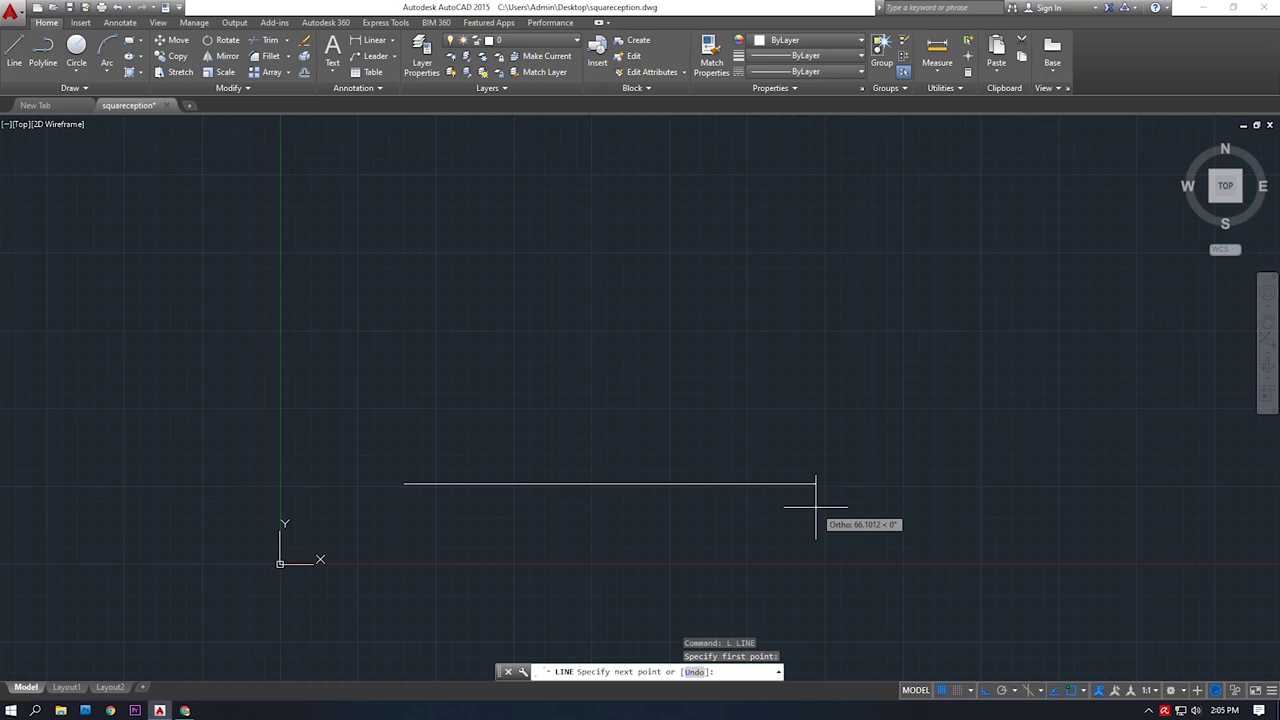
text(50)
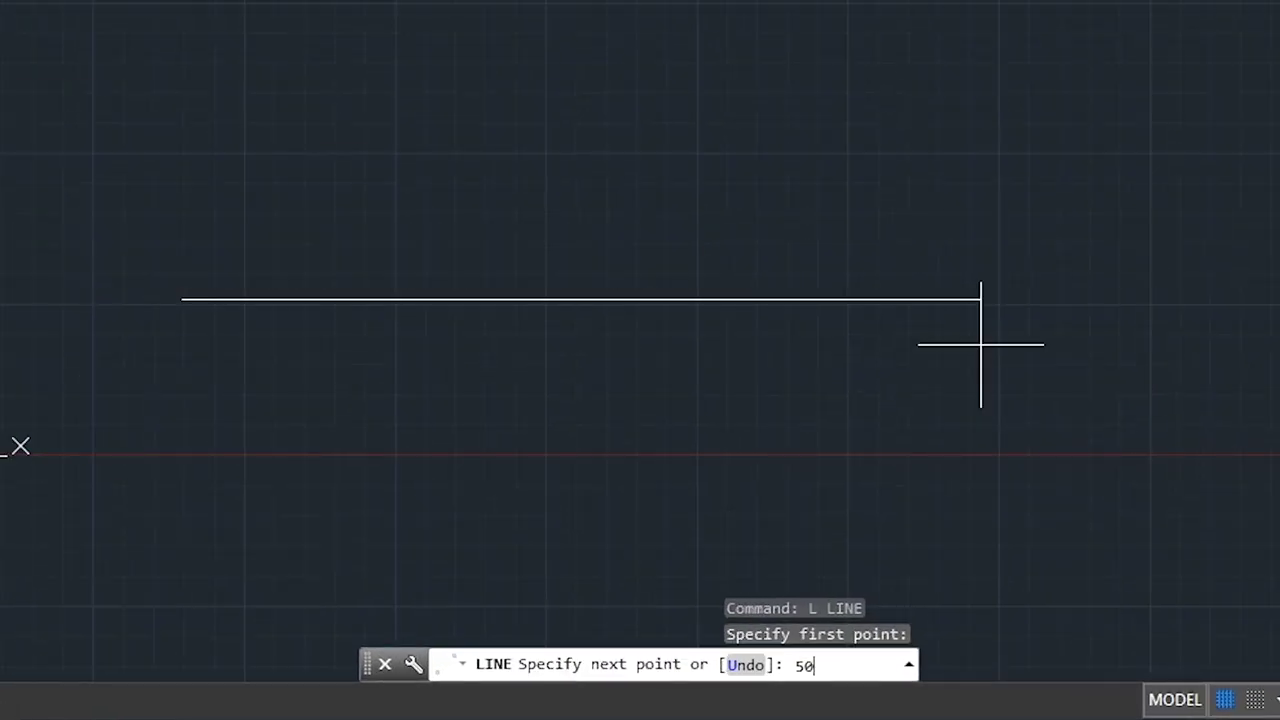
key(space)
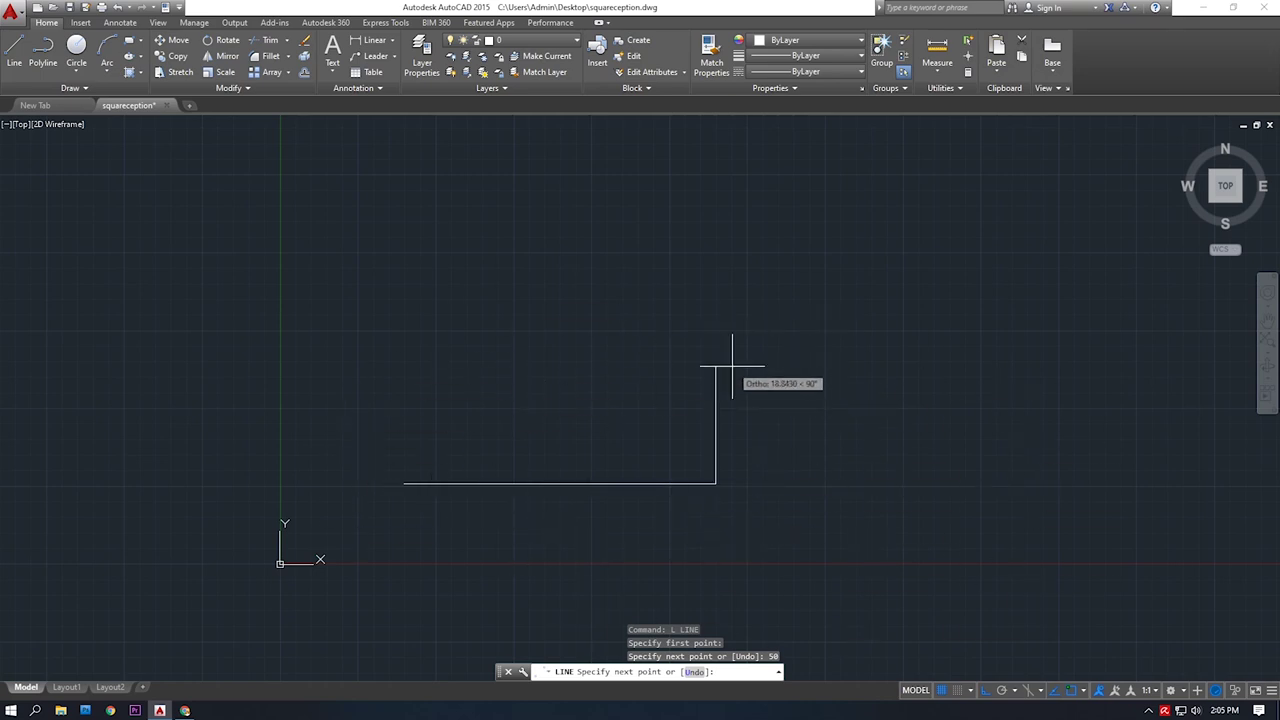
text(50)
key(space)
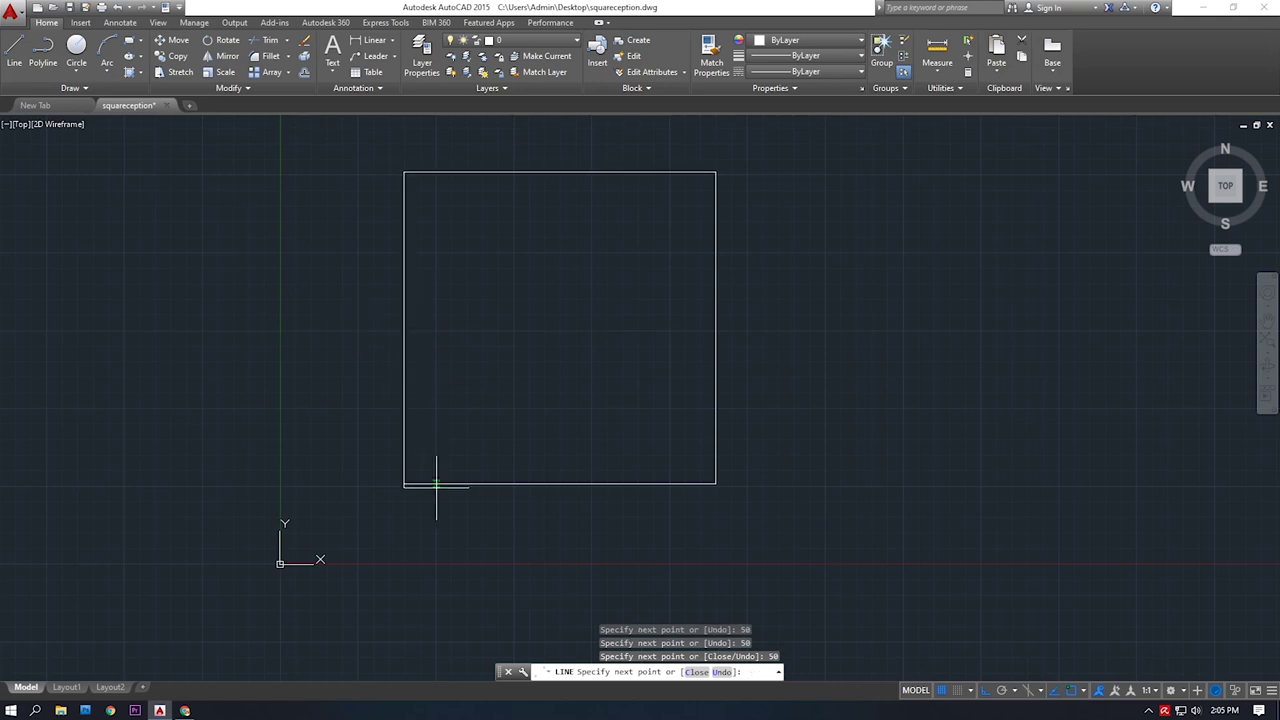
key(space)
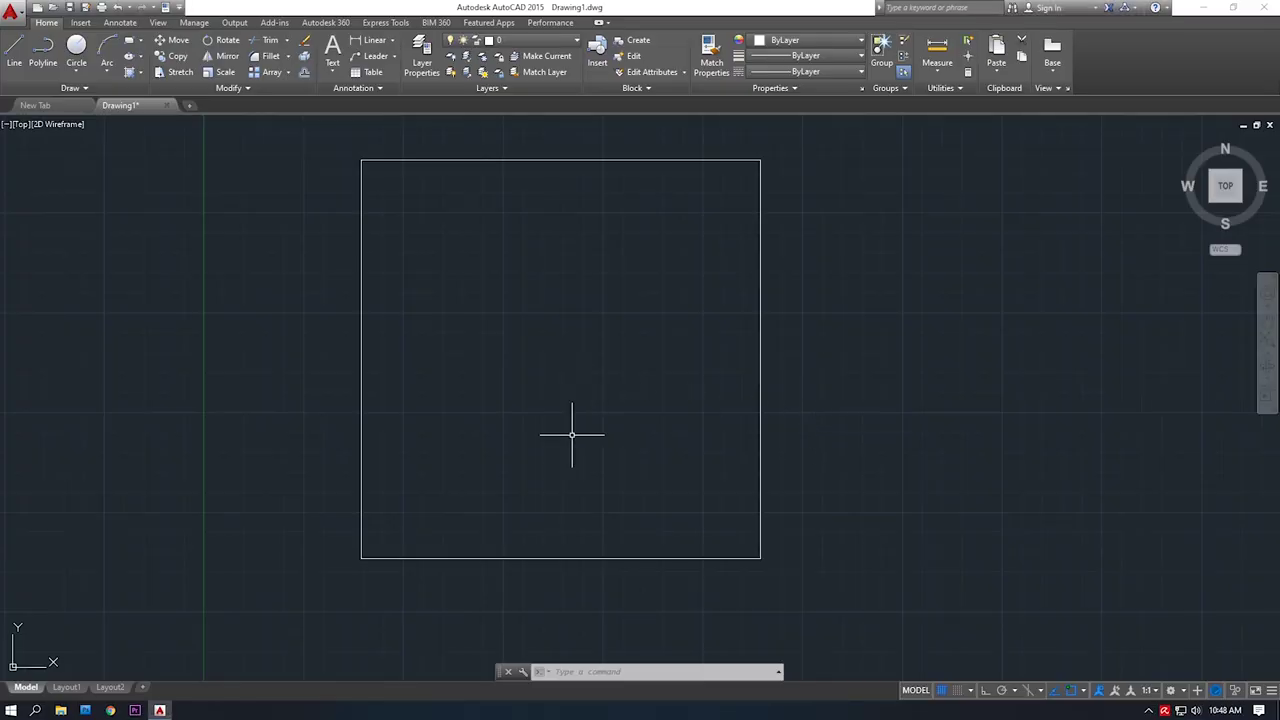
Step: Enter L at the command prompt to start another line
text(l)
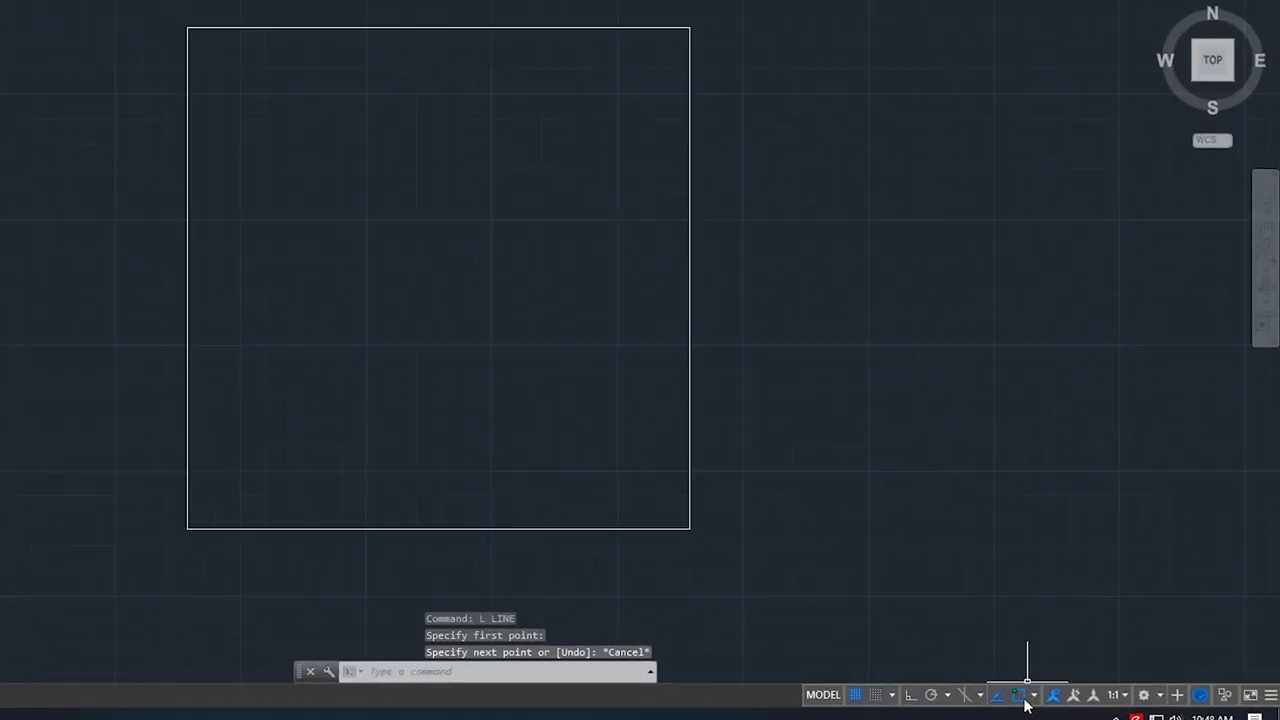
Step: Display the object snap modes list to confirm Endpoint and Midpoint are enabled
right_click(939, 705)
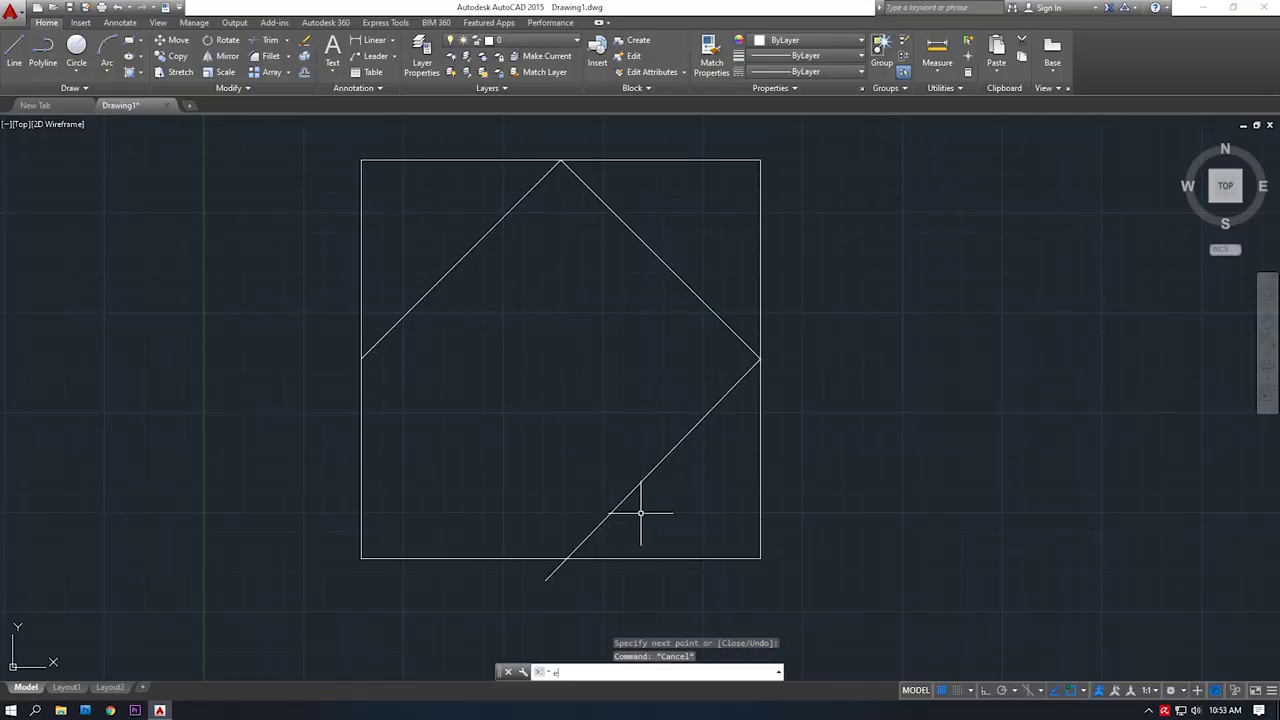
Step: Erase the stray overshooting diagonal line with the E command
text(e)
key(Return)
click(637, 498)
key(Return)
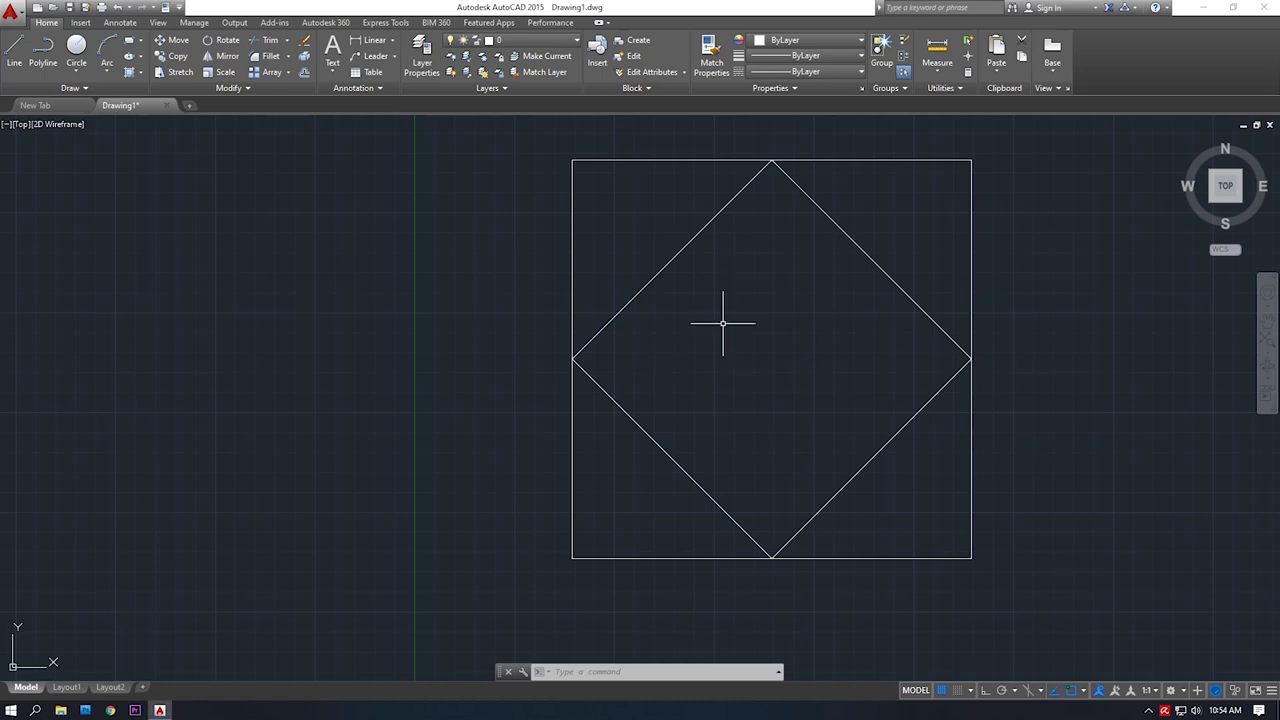
Step: Save the square-and-diamond drawing to the Desktop under the file name squareception.dwg
key(ctrl+s)
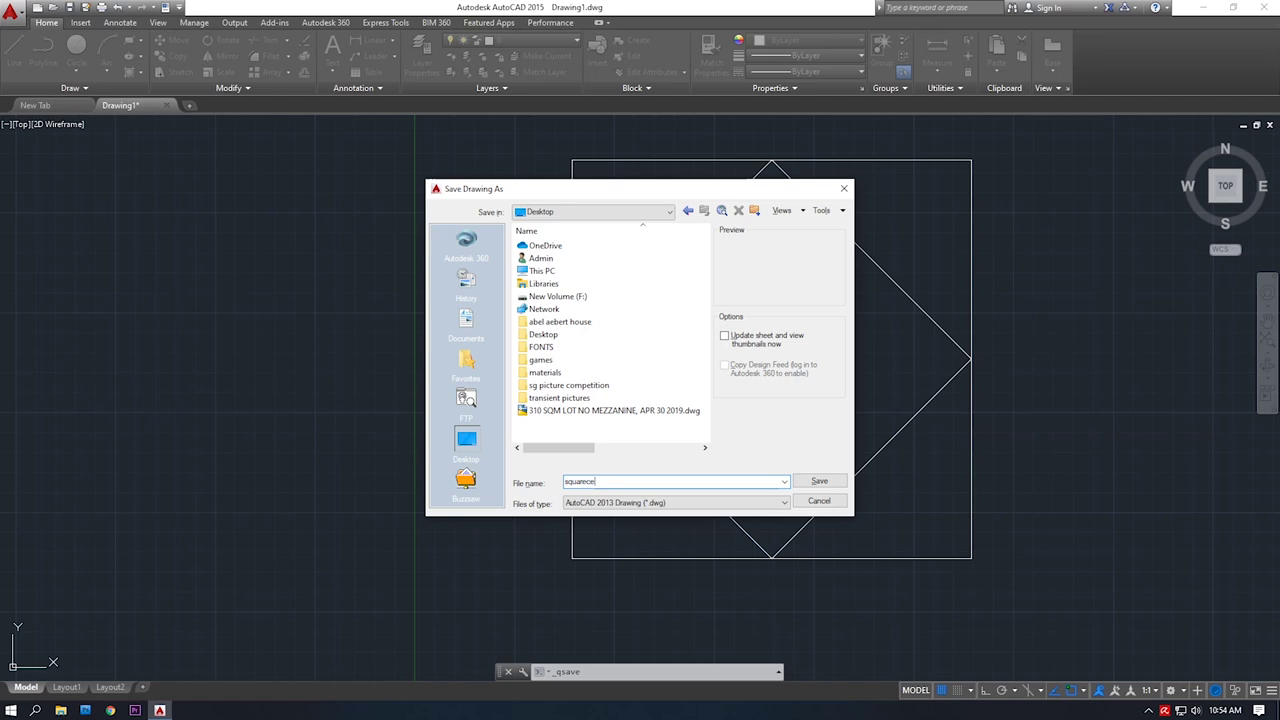
click(818, 483)
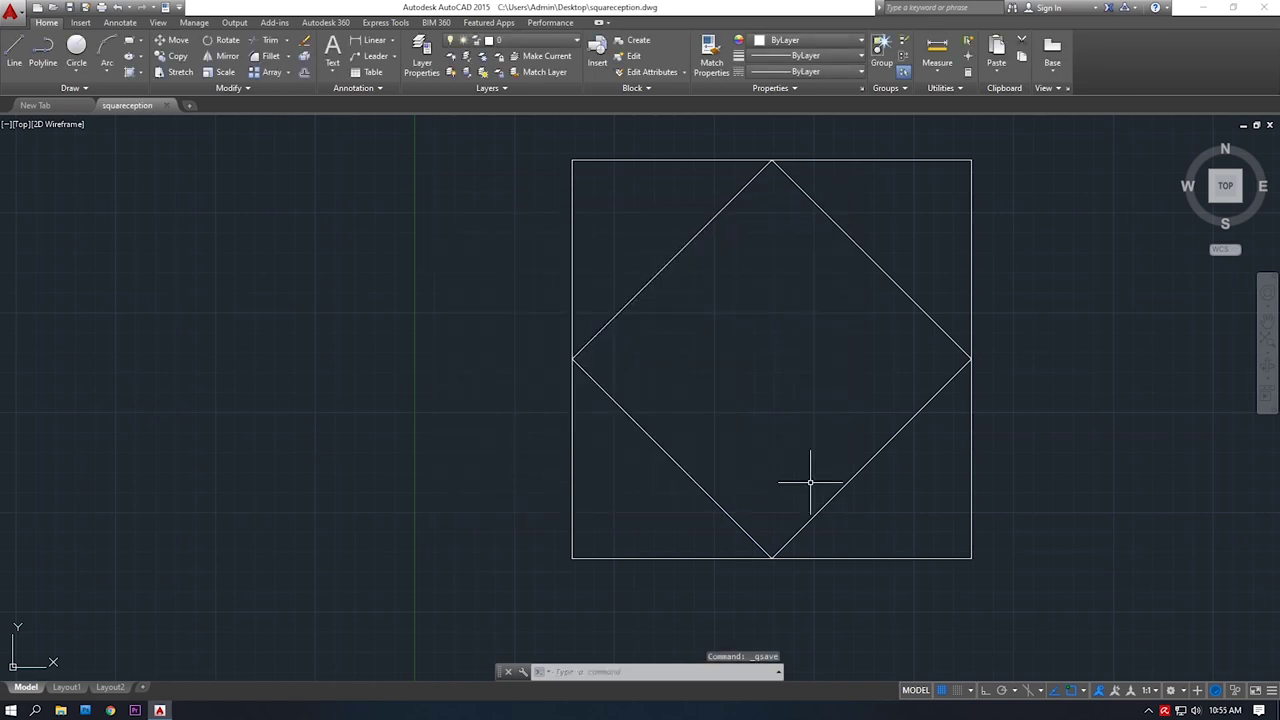